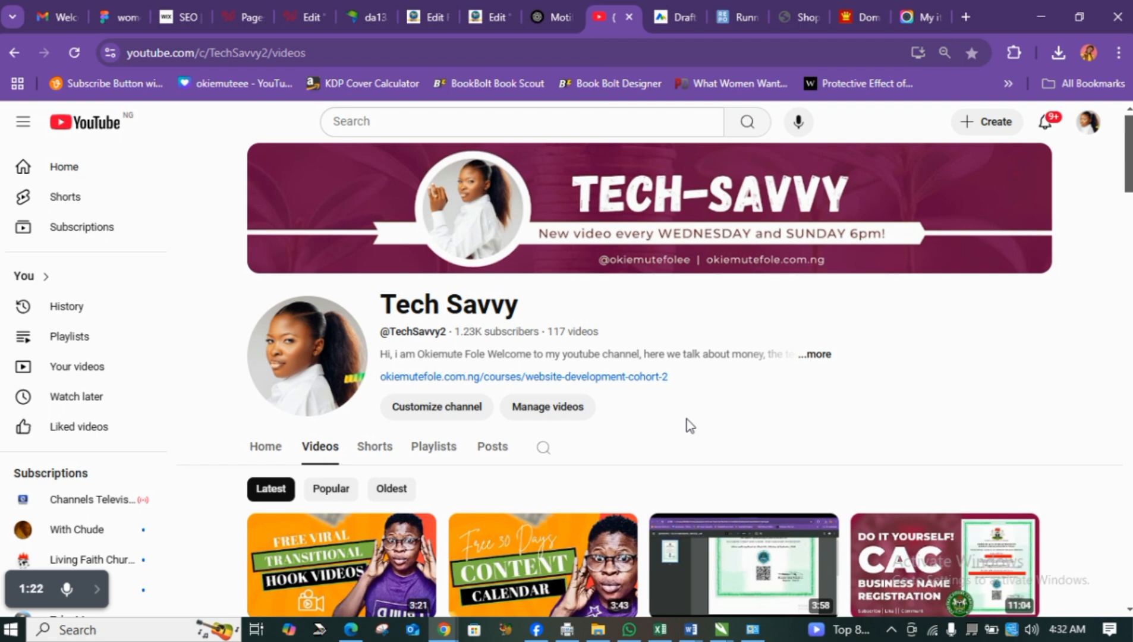
- Switch to Motiff and open the New work file from the recent files
{"action": "key", "text": "ctrl+Tab"}
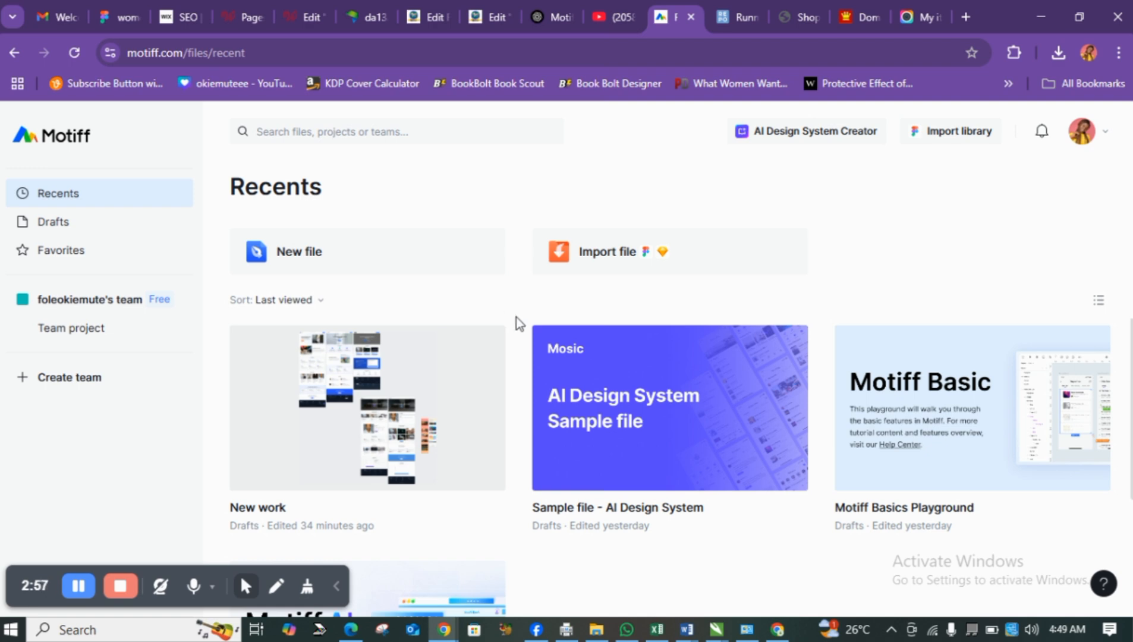
{"action": "left_click", "coordinate": [336, 586]}
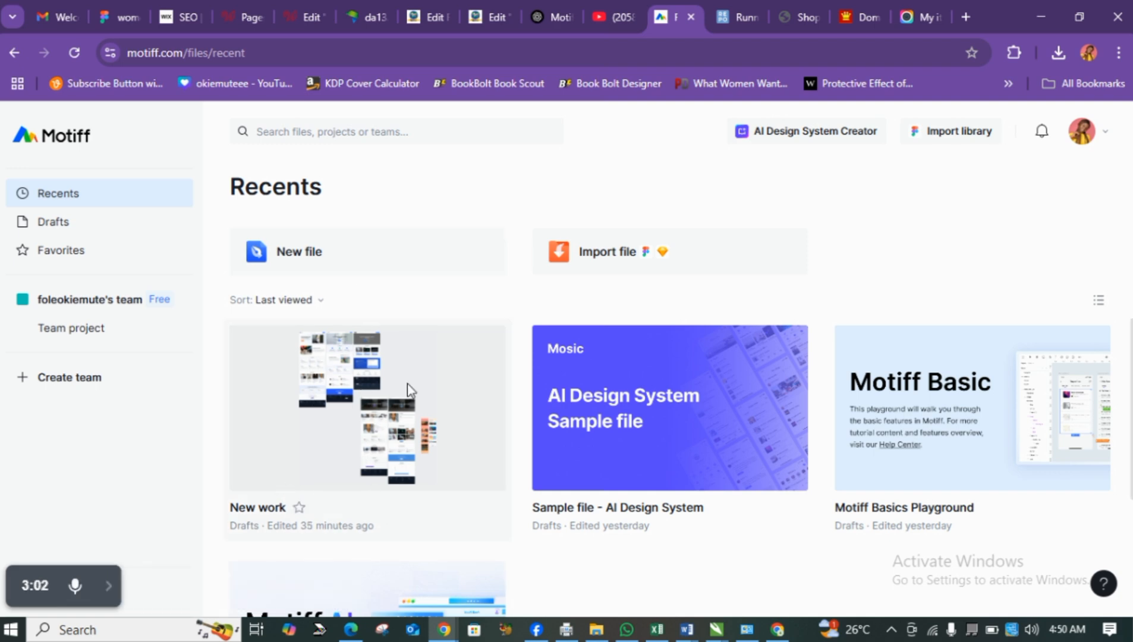
{"action": "left_click", "coordinate": [422, 372]}
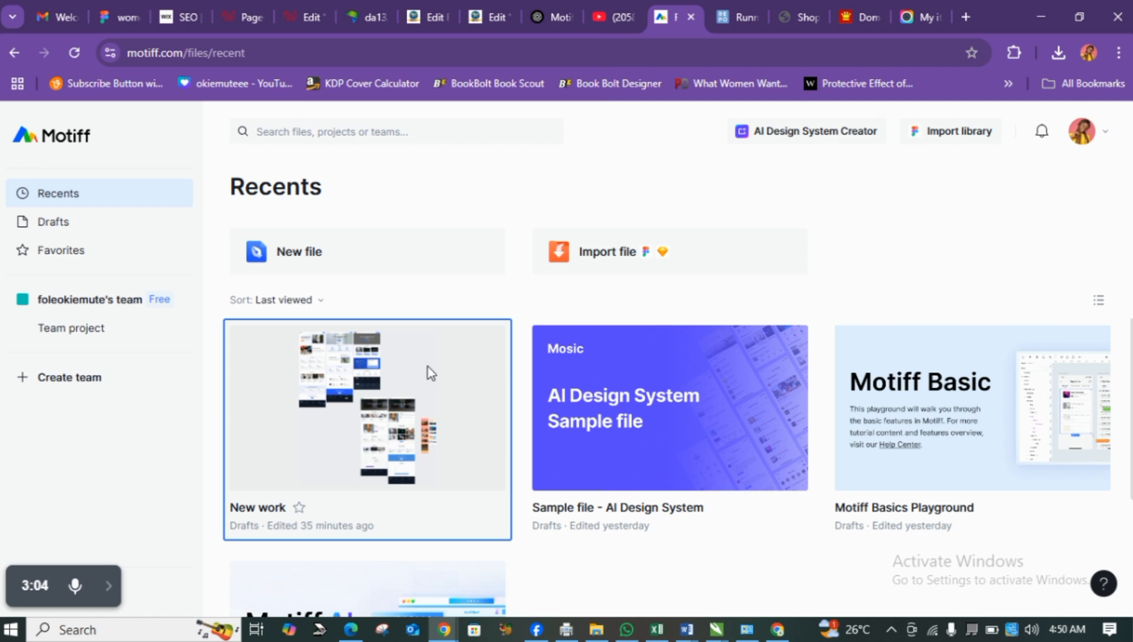
{"action": "double_click", "coordinate": [457, 426]}
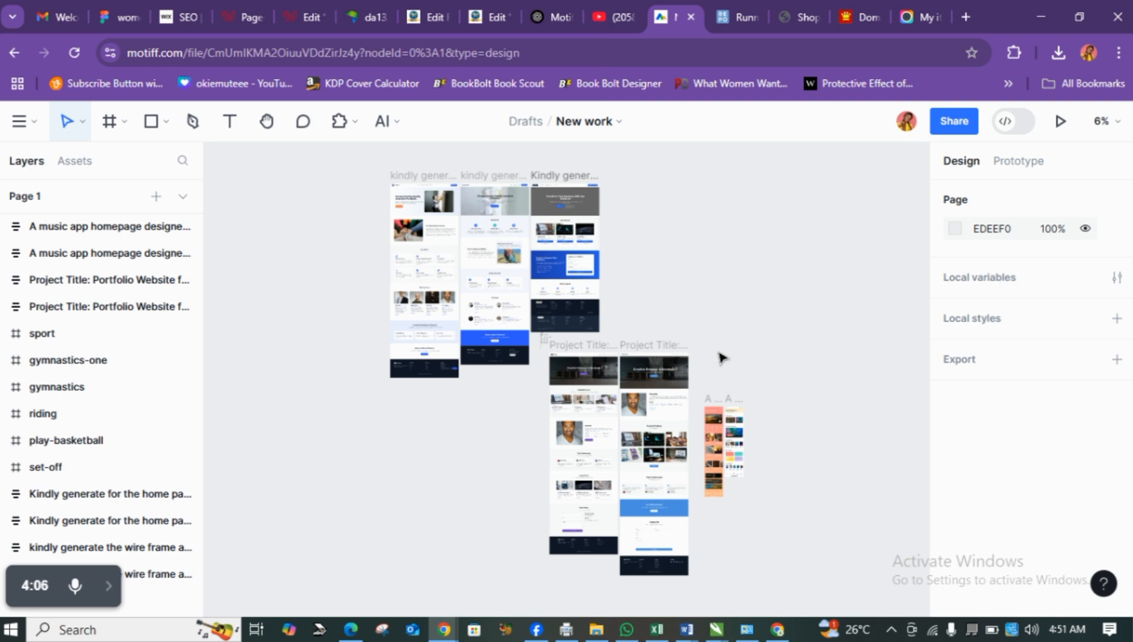
- Examine the two music app homepage designs on the canvas, from the greeting header down to the bottom navigation bar
{"action": "scroll", "coordinate": [772, 499], "scroll_direction": "up", "scroll_amount": 3}
{"action": "scroll", "coordinate": [772, 498], "scroll_direction": "up", "scroll_amount": 8}
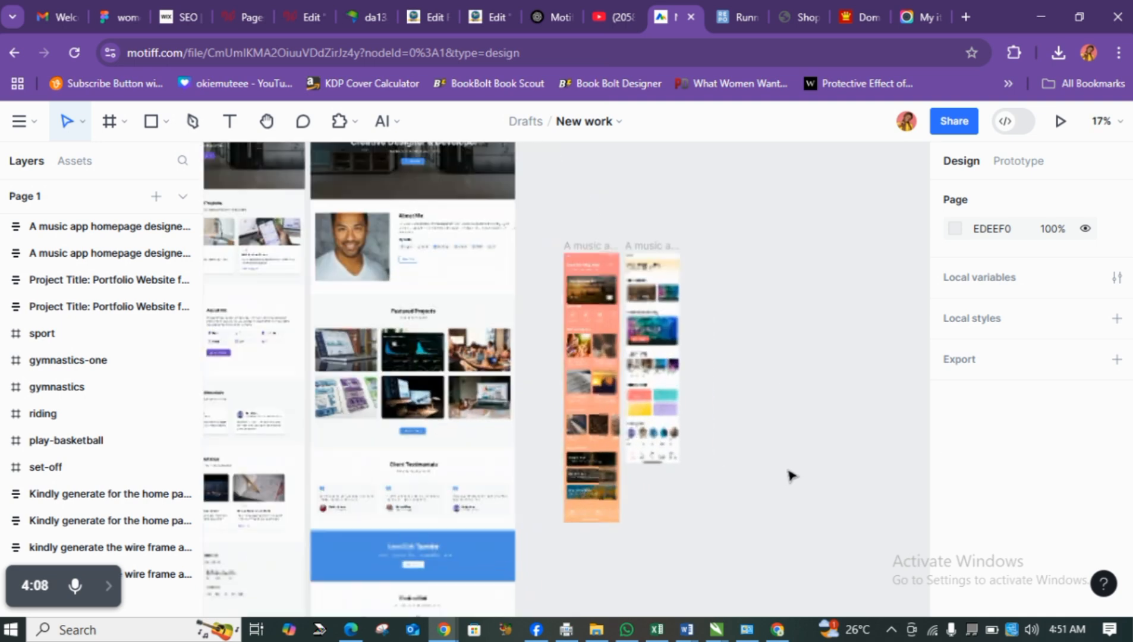
{"action": "scroll", "coordinate": [580, 355], "scroll_direction": "up", "scroll_amount": 1}
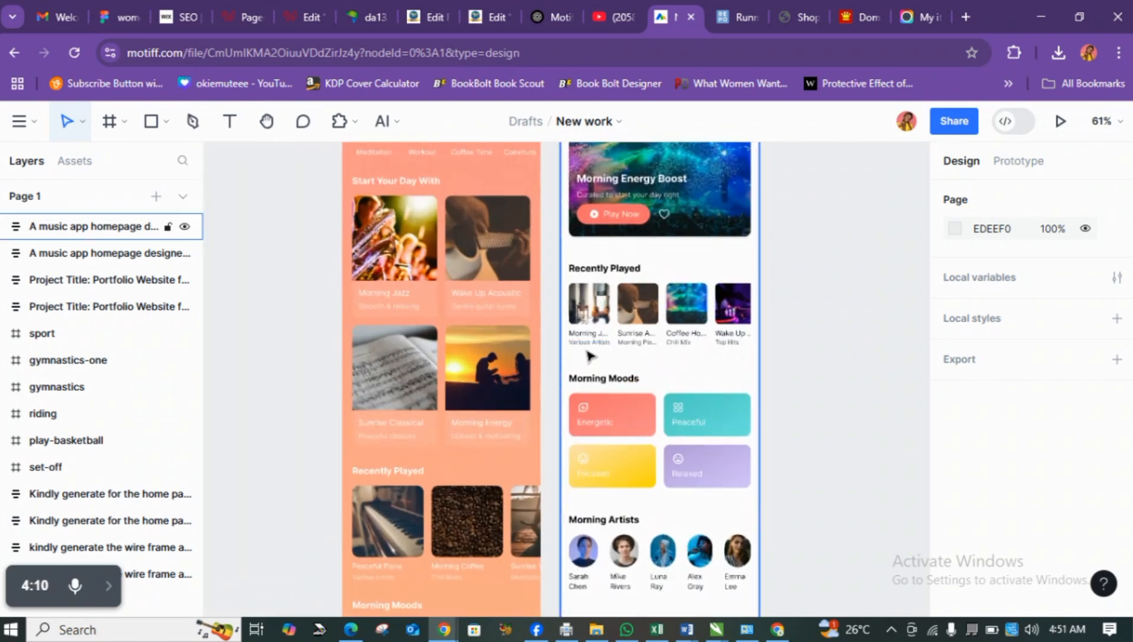
{"action": "scroll", "coordinate": [589, 355], "scroll_direction": "up", "scroll_amount": 4}
{"action": "scroll", "coordinate": [589, 355], "scroll_direction": "up", "scroll_amount": 3}
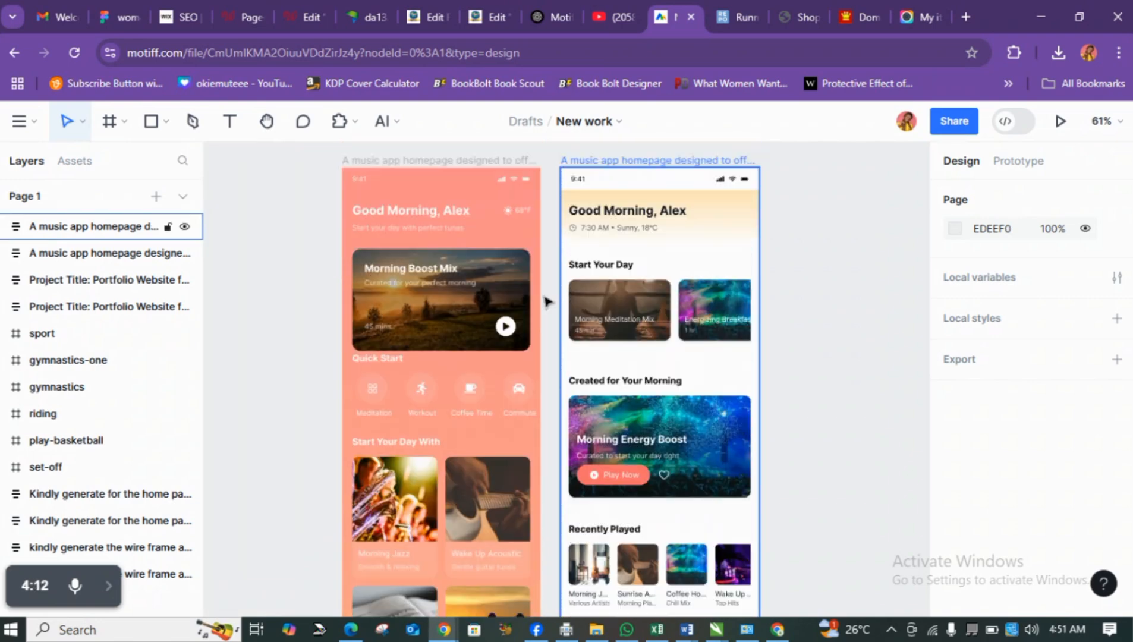
{"action": "left_click", "coordinate": [448, 220]}
{"action": "scroll", "coordinate": [448, 220], "scroll_direction": "up", "scroll_amount": 4}
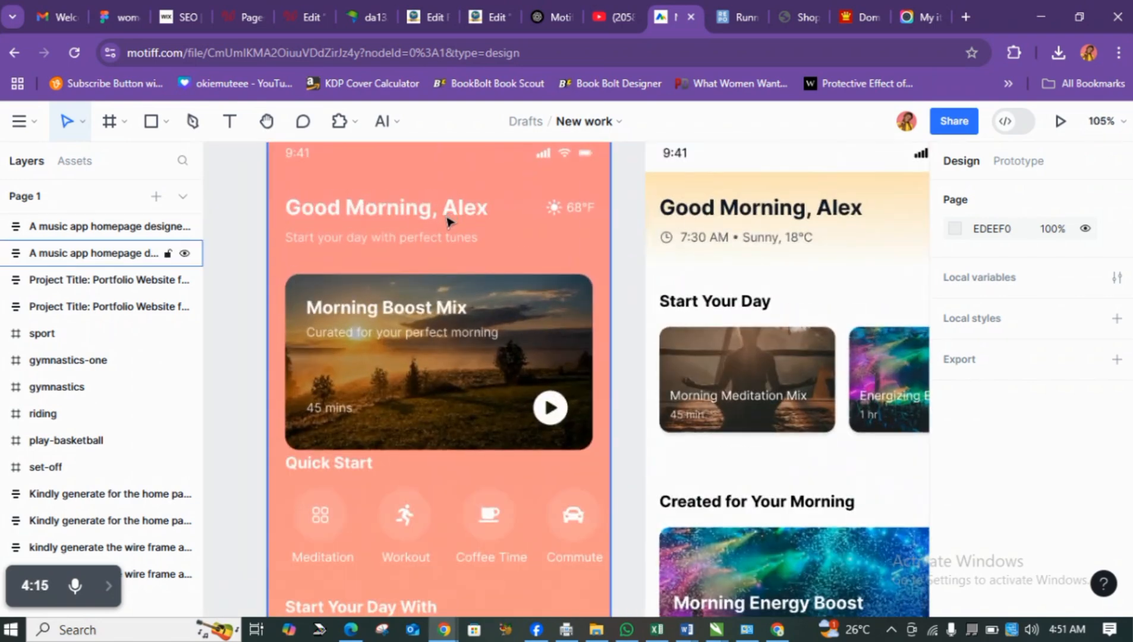
{"action": "scroll", "coordinate": [488, 280], "scroll_direction": "down", "scroll_amount": 1}
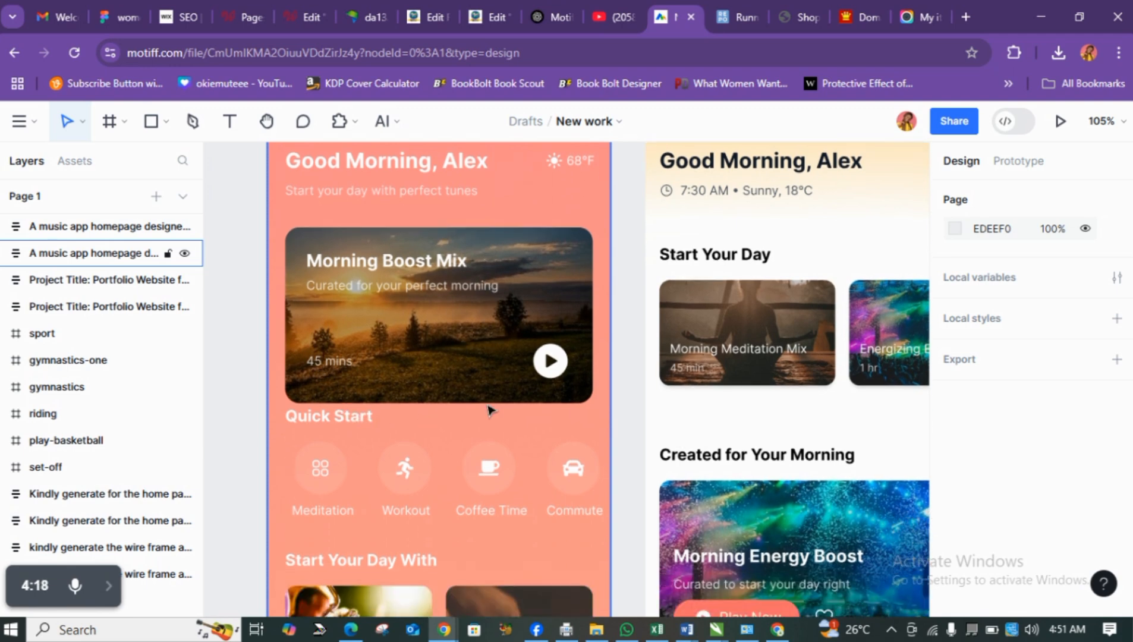
{"action": "scroll", "coordinate": [486, 446], "scroll_direction": "down", "scroll_amount": 1}
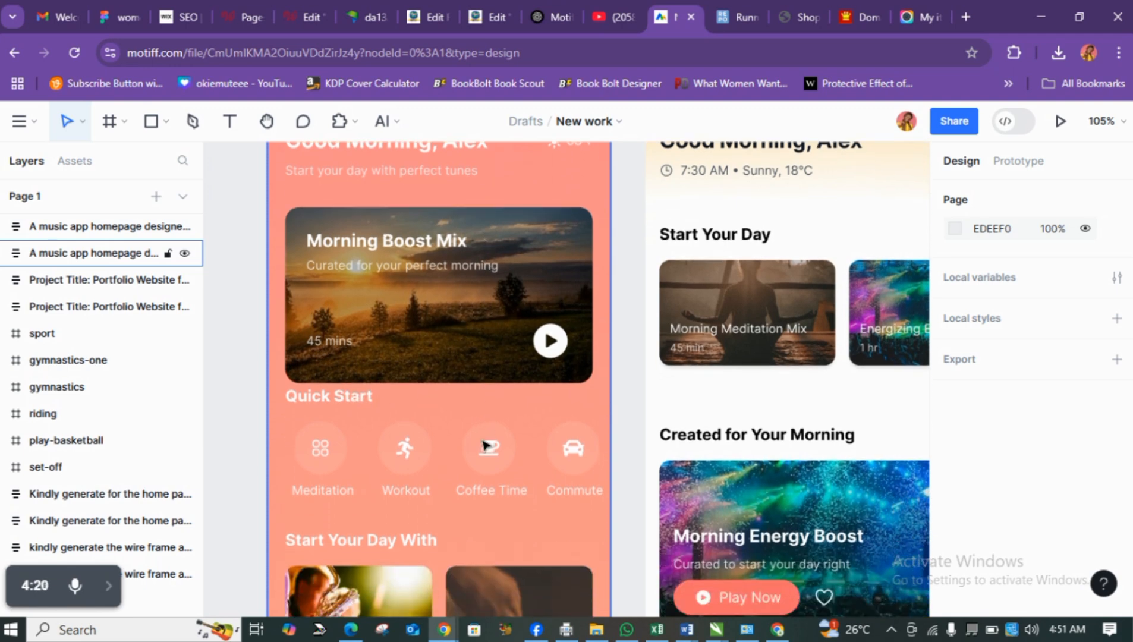
{"action": "scroll", "coordinate": [486, 446], "scroll_direction": "down", "scroll_amount": 2, "text": "ctrl"}
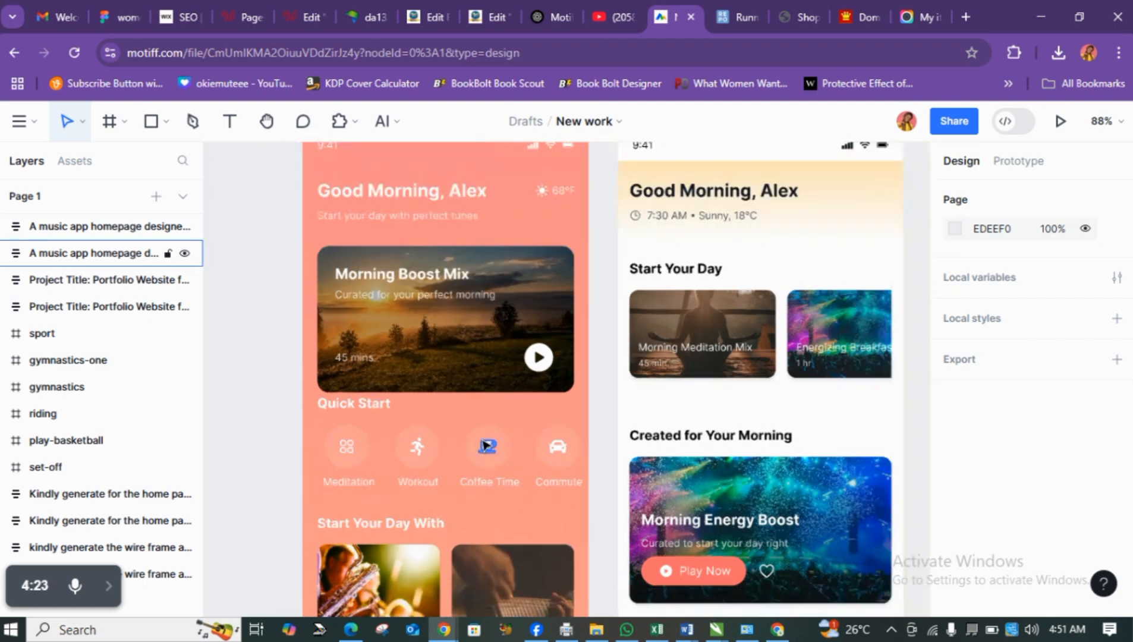
{"action": "scroll", "coordinate": [487, 446], "scroll_direction": "down", "scroll_amount": 2, "text": "ctrl"}
{"action": "scroll", "coordinate": [764, 273], "scroll_direction": "up", "scroll_amount": 4, "text": "ctrl"}
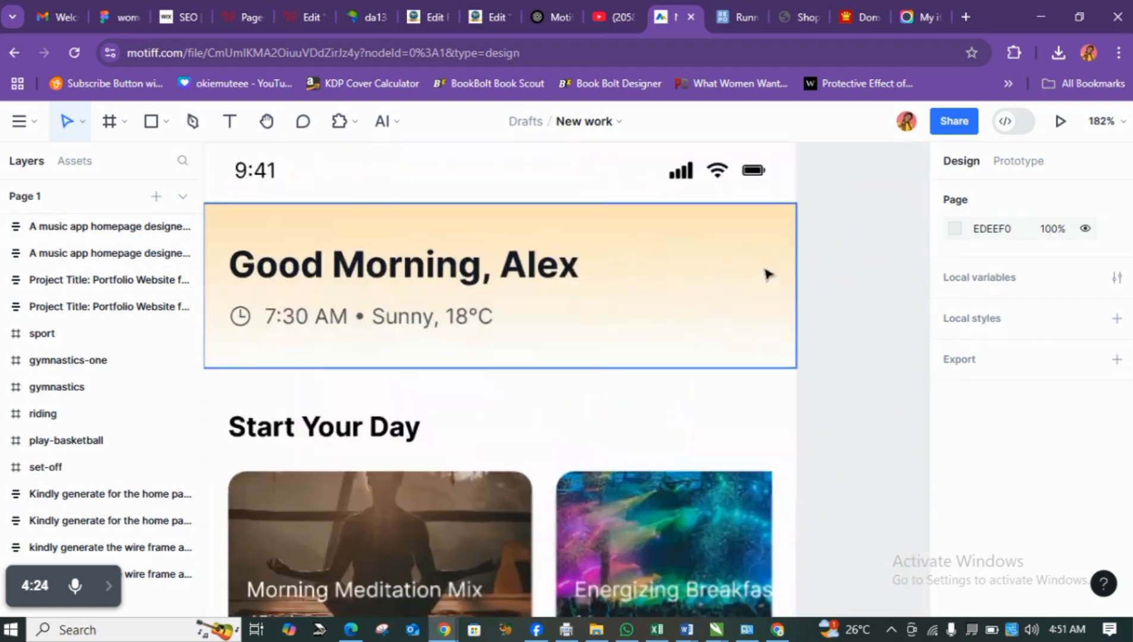
{"action": "scroll", "coordinate": [766, 273], "scroll_direction": "down", "scroll_amount": 2, "text": "ctrl"}
{"action": "scroll", "coordinate": [766, 282], "scroll_direction": "down", "scroll_amount": 2, "text": "ctrl"}
{"action": "scroll", "coordinate": [748, 304], "scroll_direction": "down", "scroll_amount": 10}
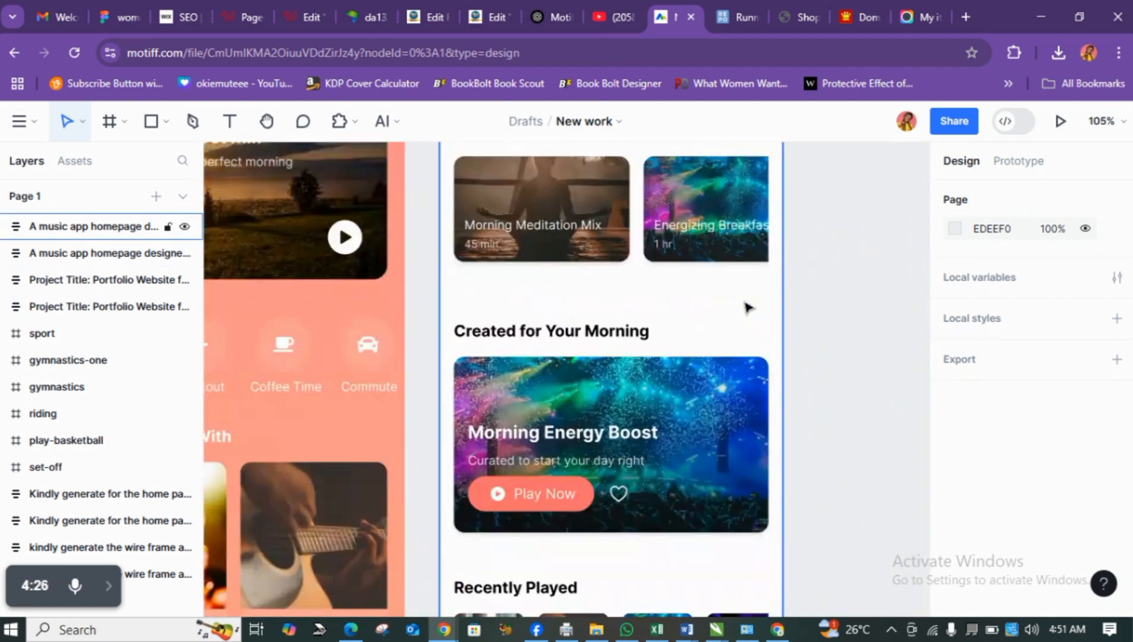
{"action": "scroll", "coordinate": [749, 308], "scroll_direction": "down", "scroll_amount": 6}
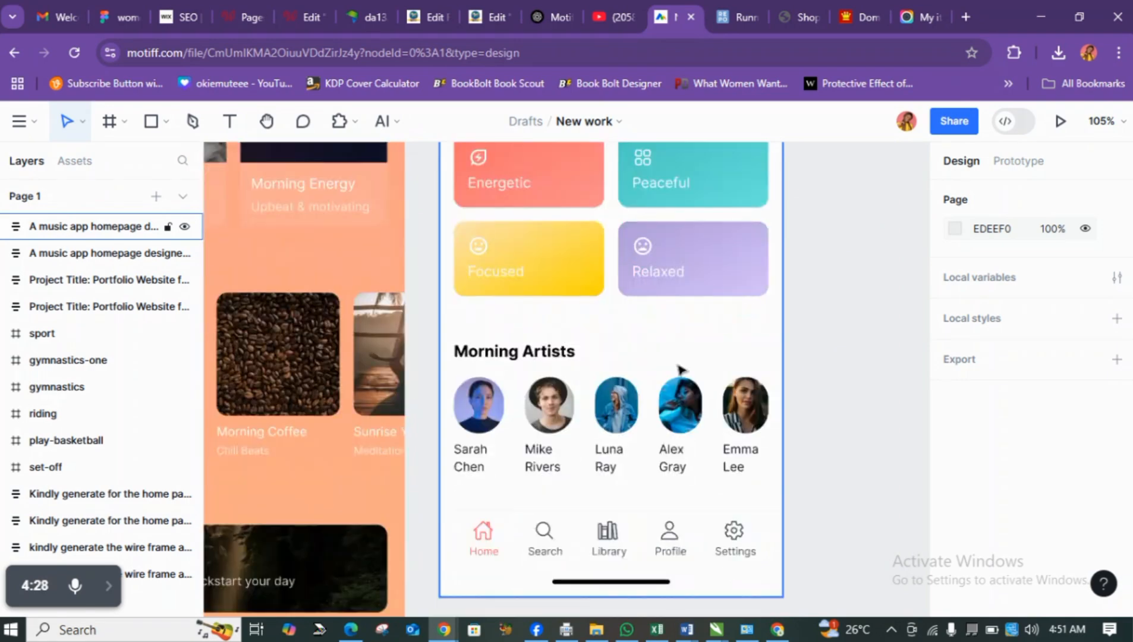
{"action": "scroll", "coordinate": [733, 351], "scroll_direction": "down", "scroll_amount": 5, "text": "ctrl"}
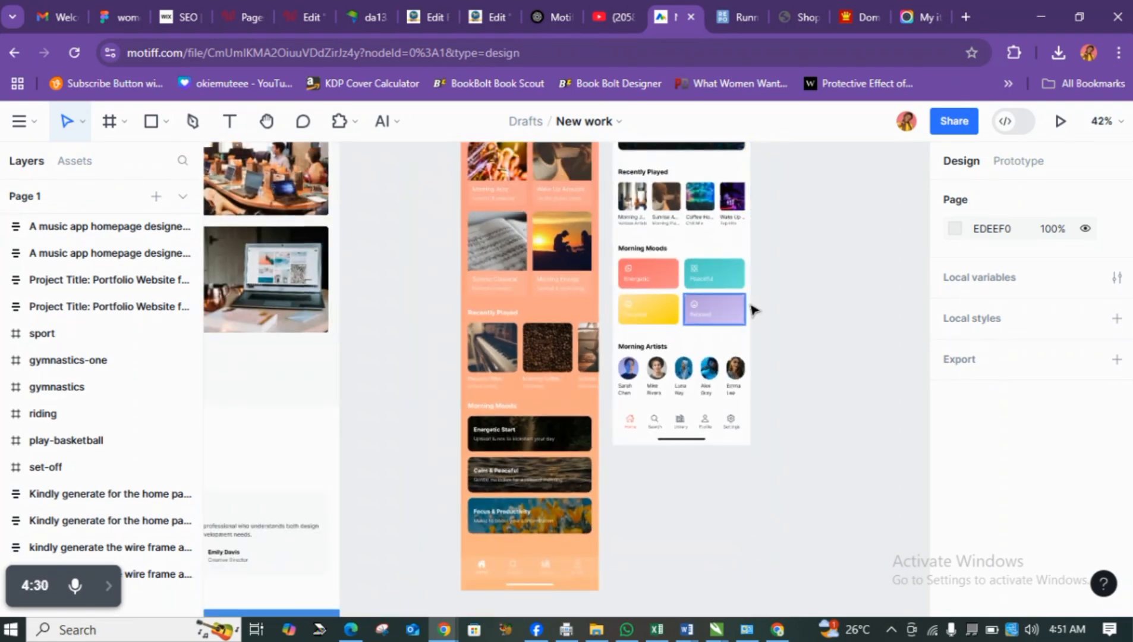
- Look over the two portfolio website designs beside the music app screens, from the hero section to the footer
{"action": "scroll", "coordinate": [752, 309], "scroll_direction": "down", "scroll_amount": 2, "text": "ctrl"}
{"action": "scroll", "coordinate": [752, 309], "scroll_direction": "down", "scroll_amount": 3, "text": "ctrl"}
{"action": "left_click", "coordinate": [526, 350]}
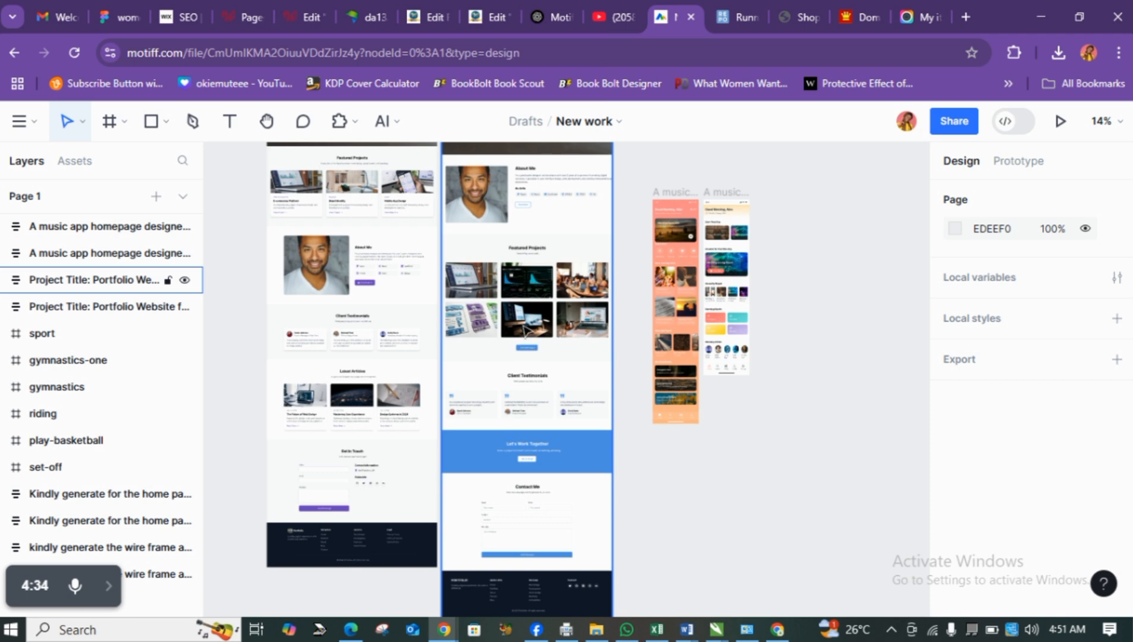
{"action": "scroll", "coordinate": [582, 307], "scroll_direction": "up", "scroll_amount": 5}
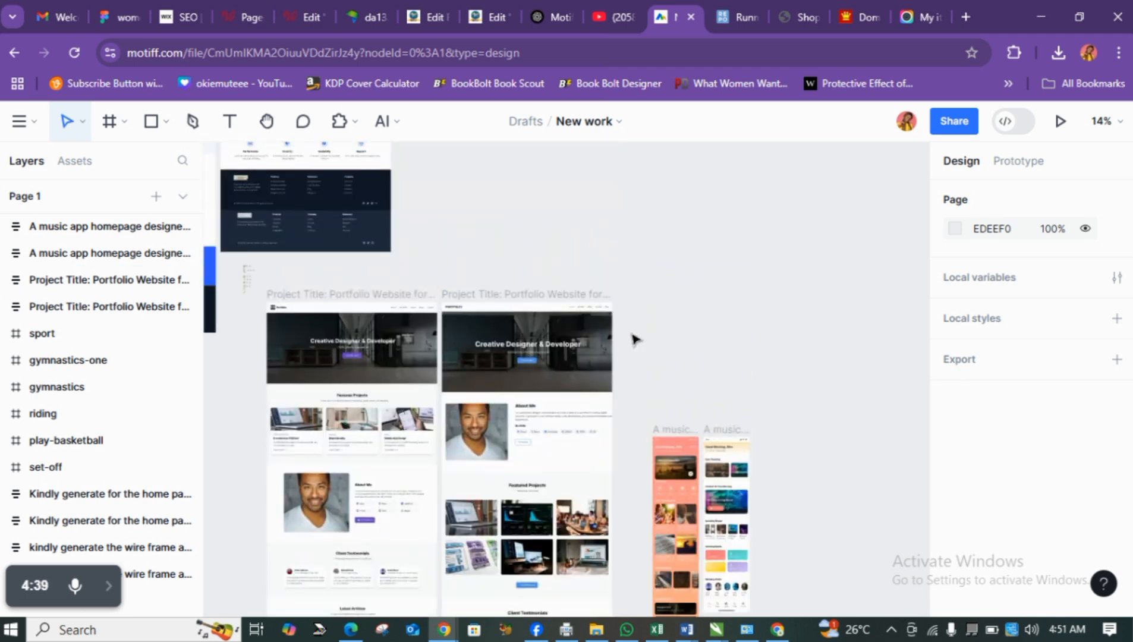
{"action": "scroll", "coordinate": [633, 339], "scroll_direction": "down", "scroll_amount": 5}
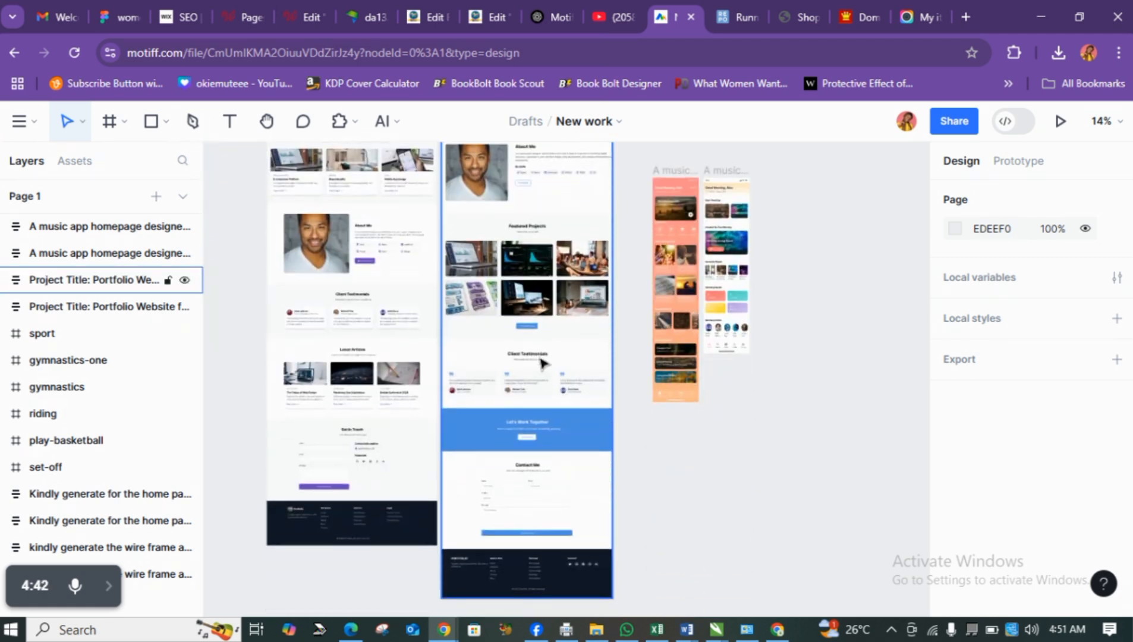
- Open AI Generates UI and enter "Here's the fun part! Just type in what kind of website you want—like 'a clean, modern portfolio for a photographer"
{"action": "left_click", "coordinate": [385, 125]}
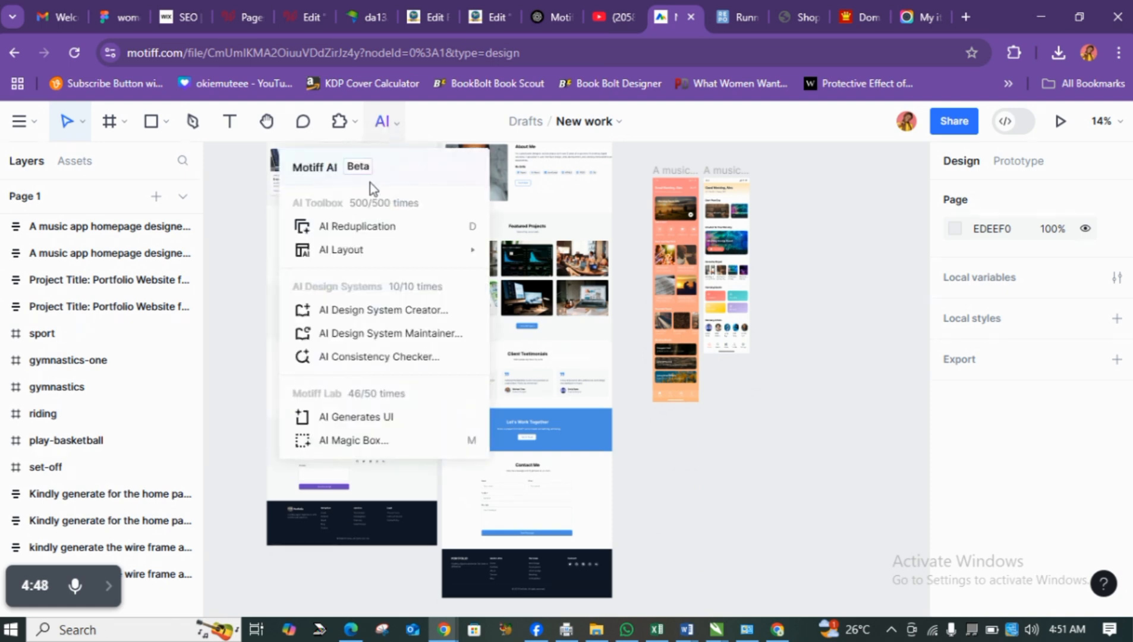
{"action": "left_click", "coordinate": [373, 422]}
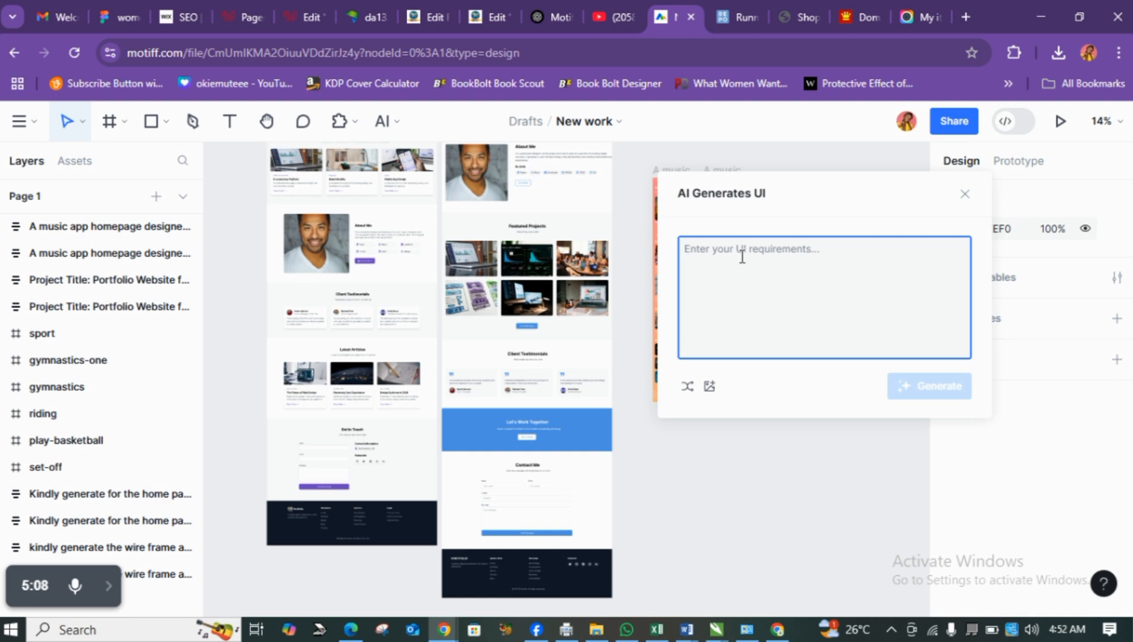
{"action": "type", "text": "Here's the fun part! Just type in what kind of website you want—like 'a clean, modern portfolio for a photographer"}
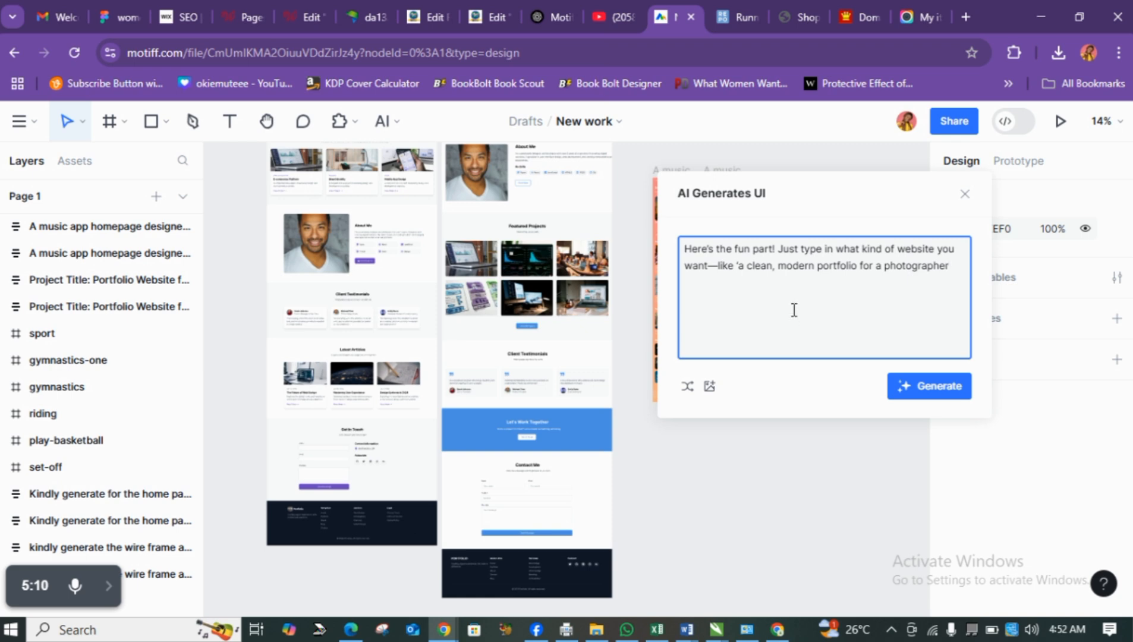
- Trim the AI prompt to "like 'a clean, modern portfolio for a photographer" and generate the UI designs
{"action": "left_click", "coordinate": [718, 265]}
{"action": "left_click_drag", "start_coordinate": [963, 250], "coordinate": [905, 250]}
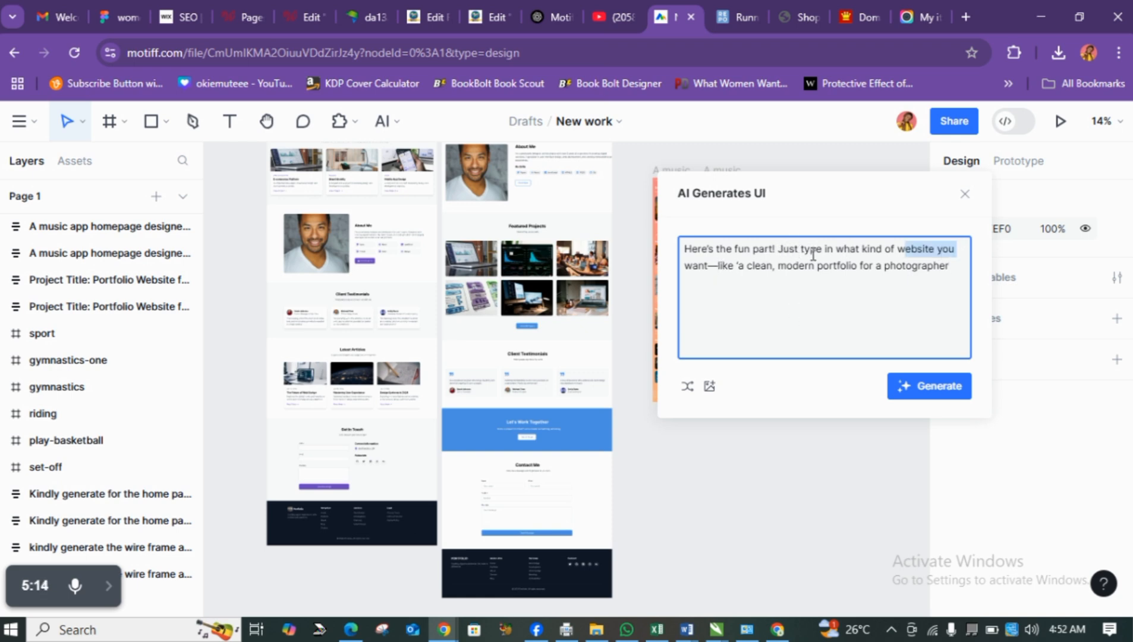
{"action": "left_click", "coordinate": [683, 262]}
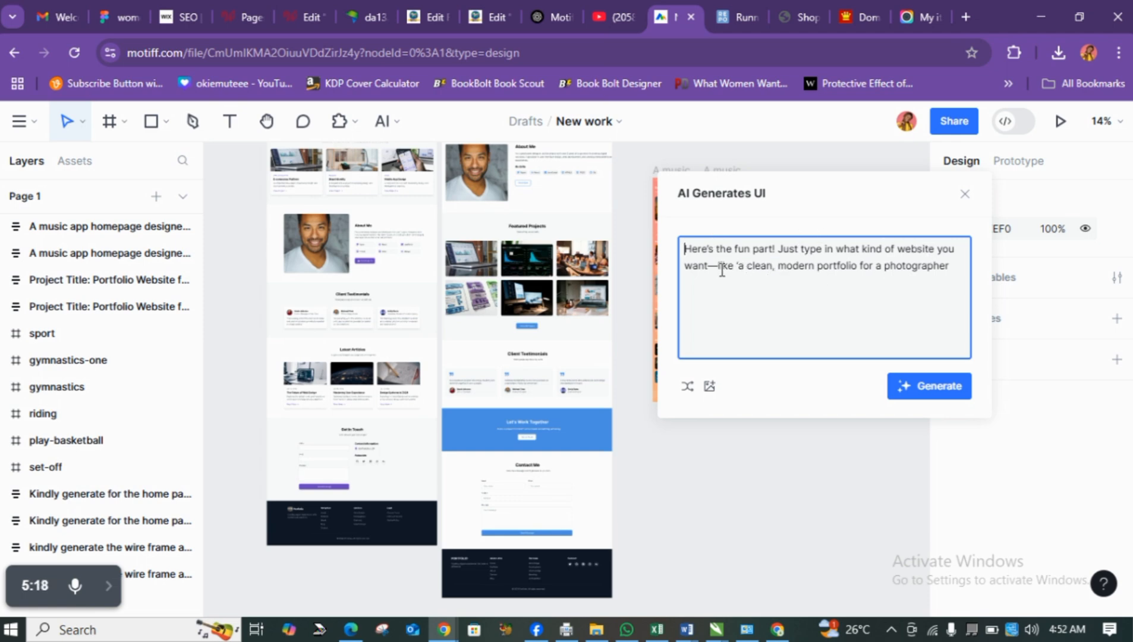
{"action": "left_click_drag", "start_coordinate": [719, 265], "coordinate": [665, 247]}
{"action": "key", "text": "BackSpace"}
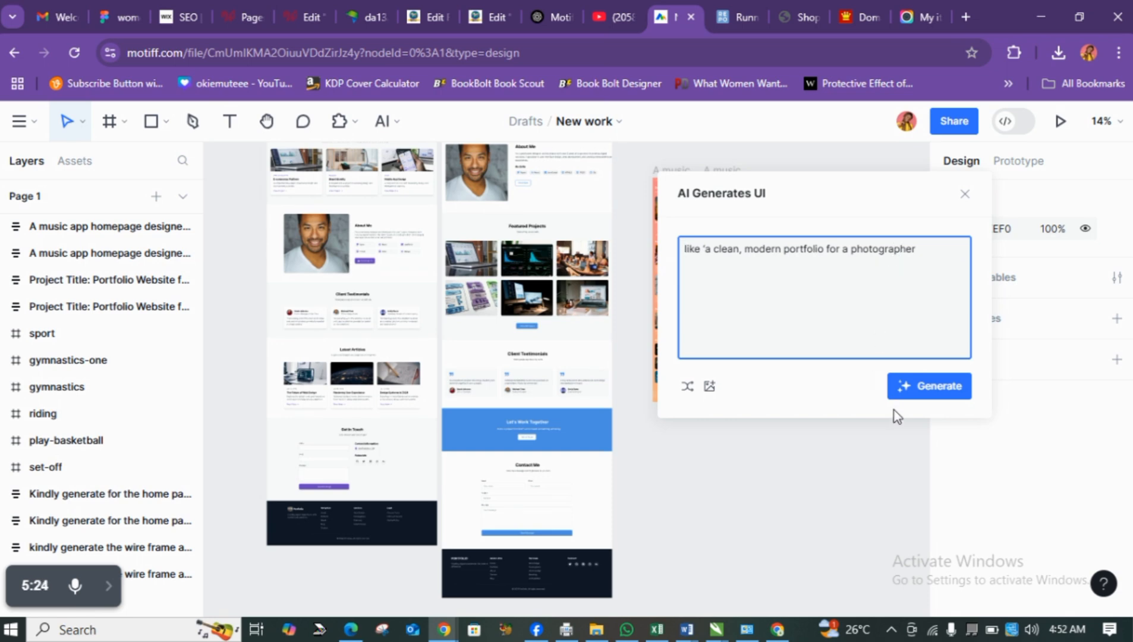
{"action": "left_click", "coordinate": [917, 386]}
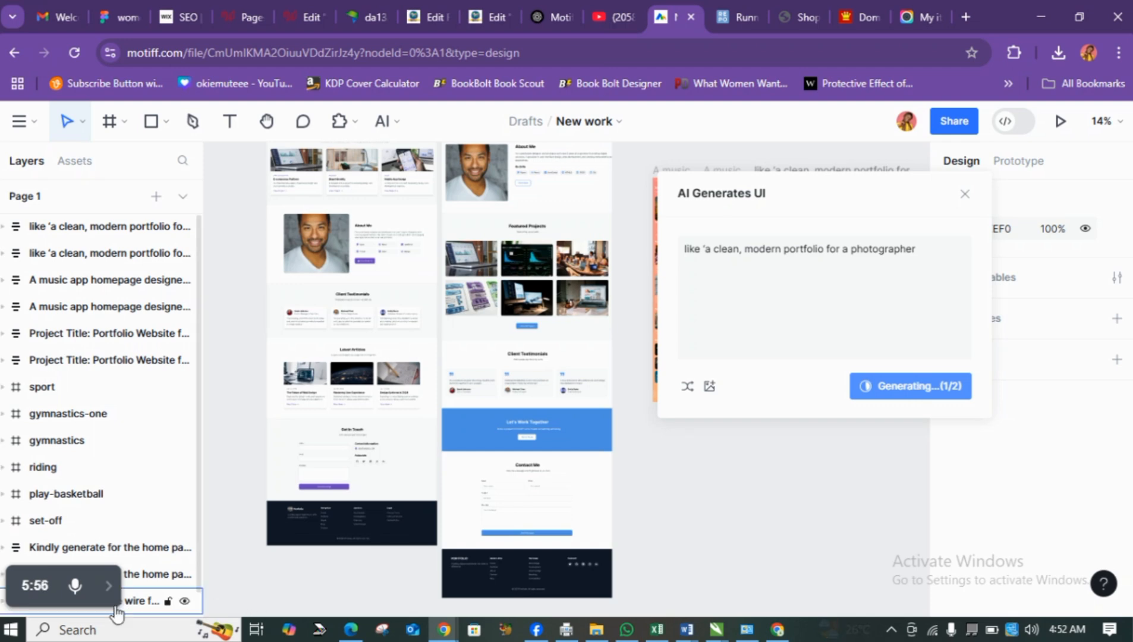
- Move the topmost generated photographer portfolio frame off the other one to X 8332, Y 4245, and close the AI Generates UI dialog
{"action": "left_click", "coordinate": [107, 588]}
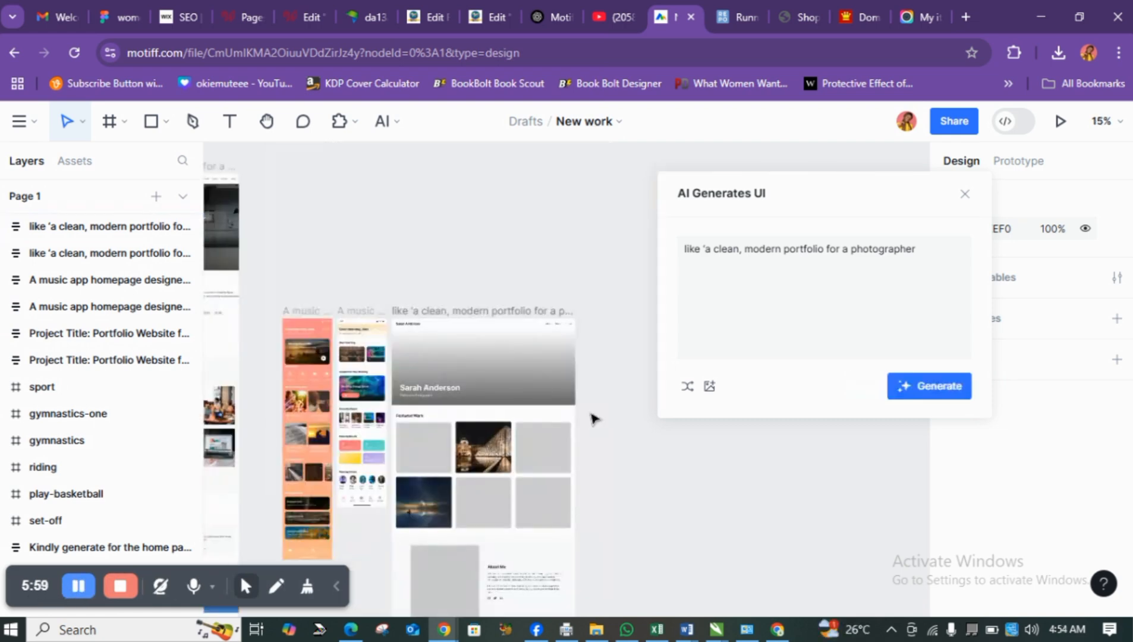
{"action": "left_click", "coordinate": [592, 434]}
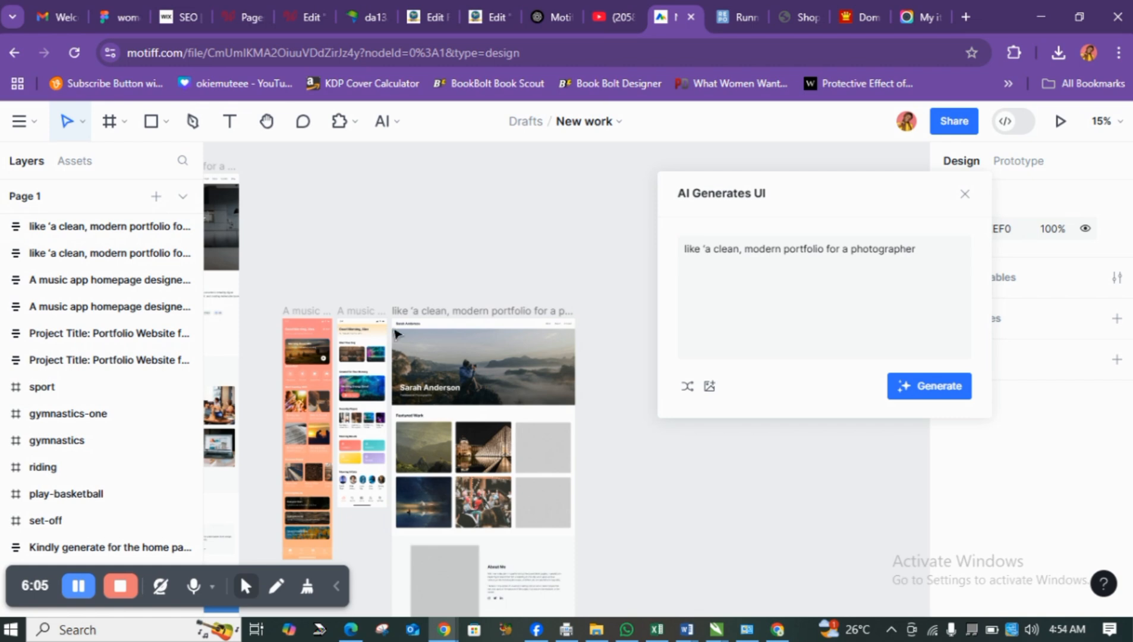
{"action": "left_click", "coordinate": [128, 232]}
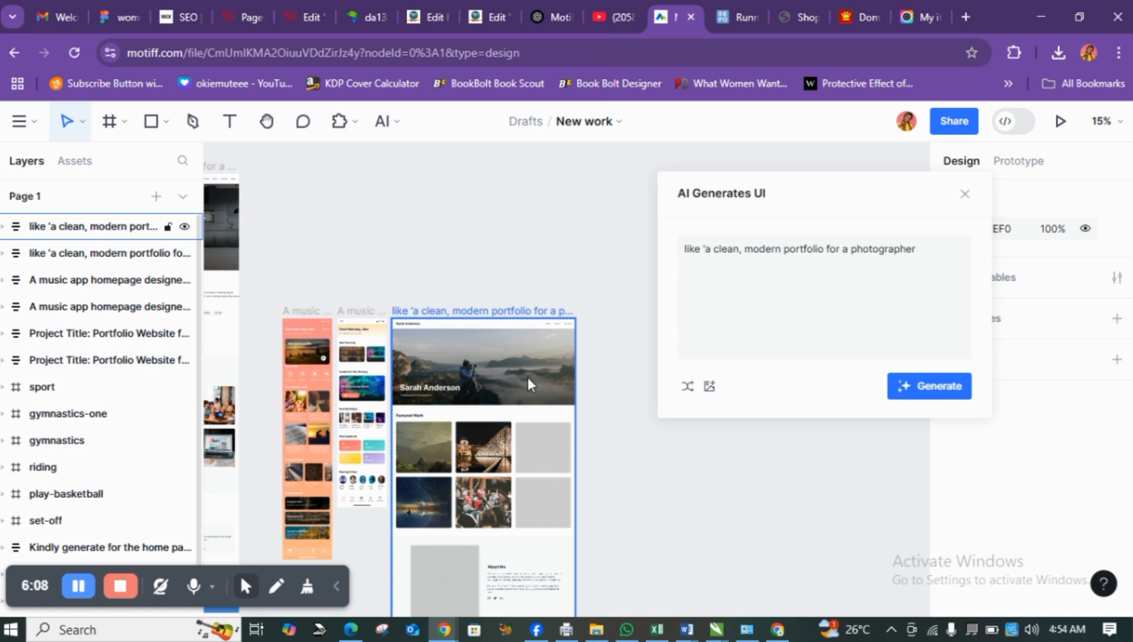
{"action": "left_click_drag", "start_coordinate": [452, 385], "coordinate": [647, 381]}
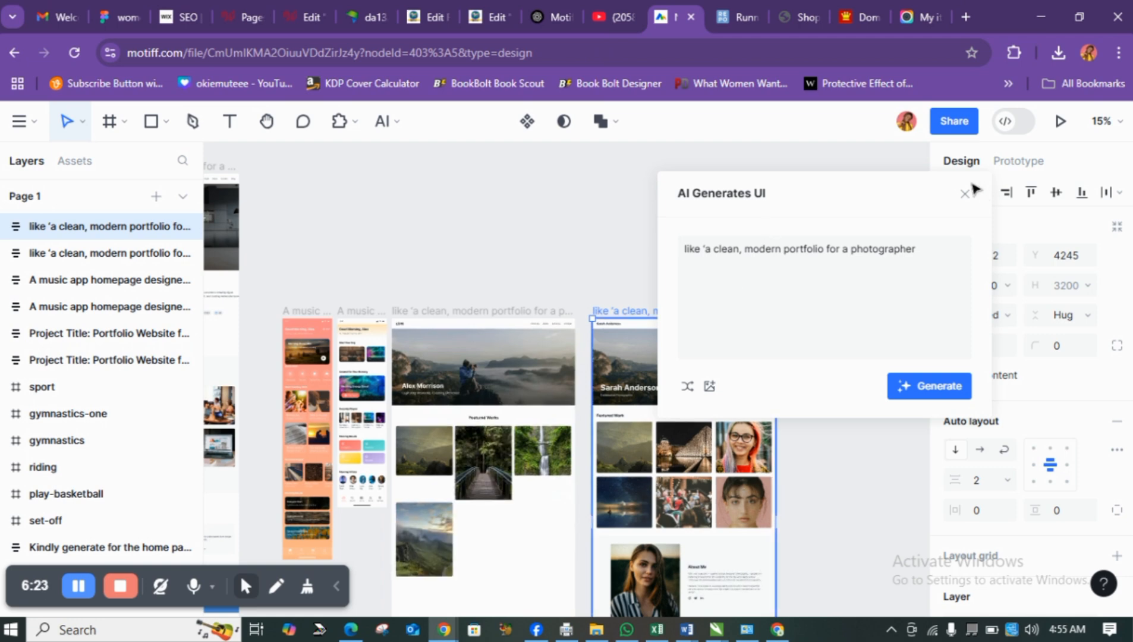
{"action": "left_click", "coordinate": [965, 194]}
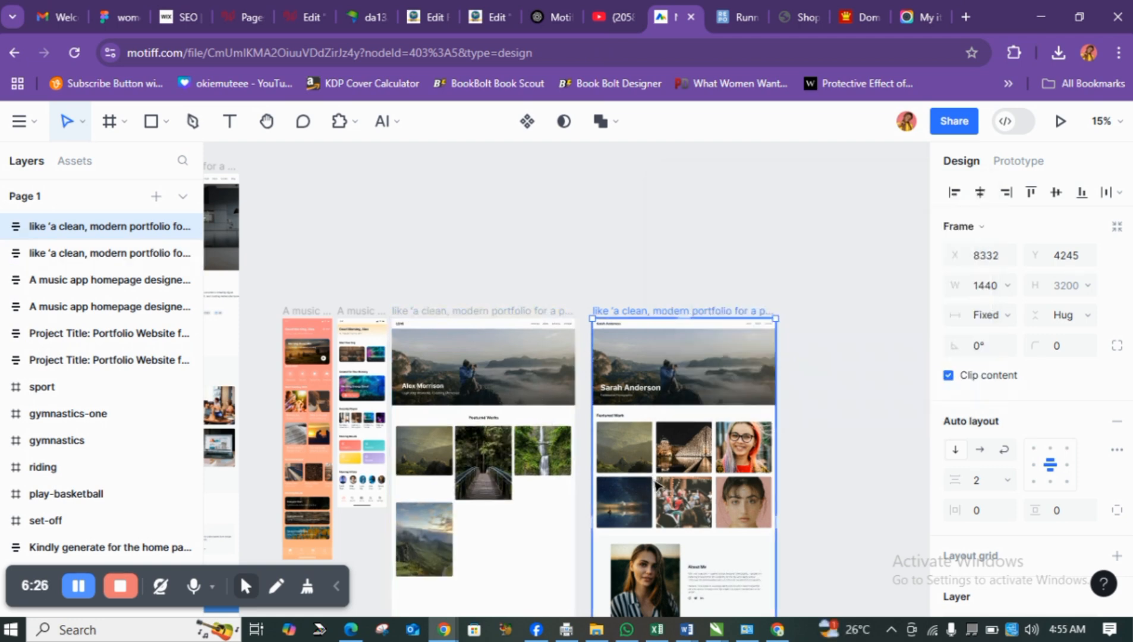
- Examine the moved photographer portfolio design's hero, Featured Work, About Me and Get in Touch sections, and view it beside the other generated version
{"action": "scroll", "coordinate": [655, 482], "scroll_direction": "down", "scroll_amount": 1}
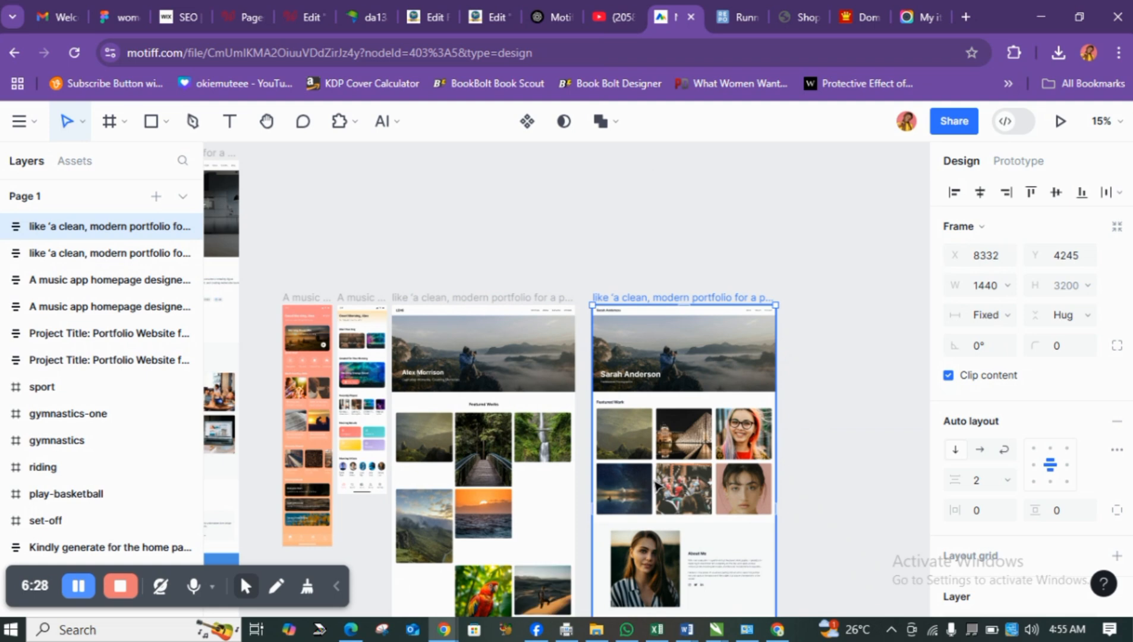
{"action": "scroll", "coordinate": [656, 485], "scroll_direction": "down", "scroll_amount": 1}
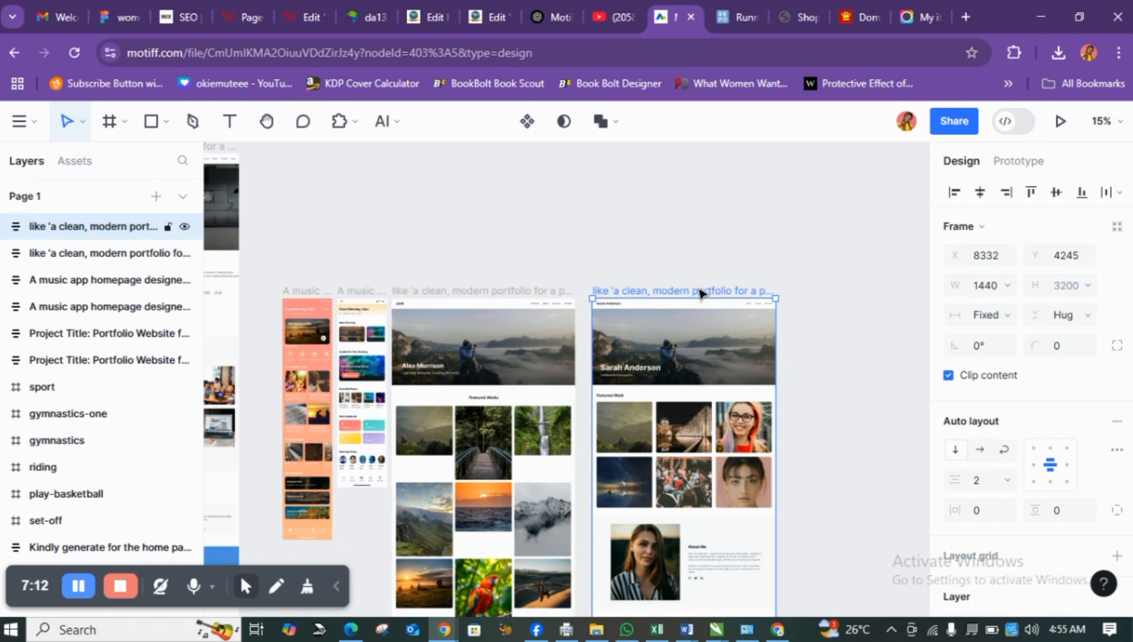
{"action": "scroll", "coordinate": [1050, 549], "scroll_direction": "down", "scroll_amount": 5}
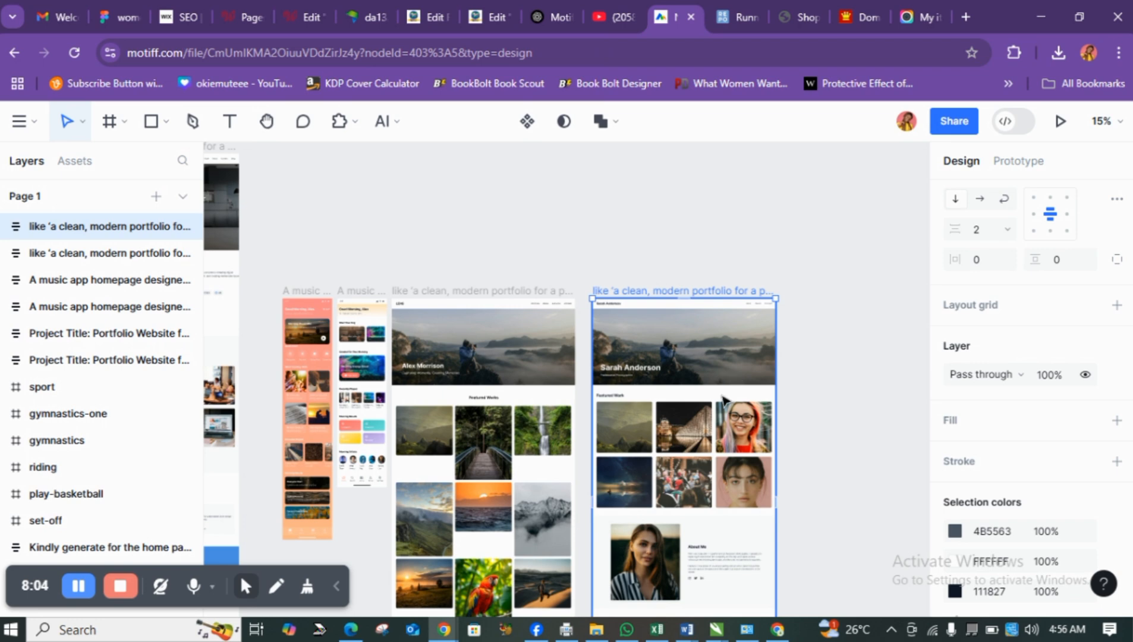
{"action": "scroll", "coordinate": [735, 441], "scroll_direction": "up", "scroll_amount": 3}
{"action": "scroll", "coordinate": [735, 441], "scroll_direction": "up", "scroll_amount": 3}
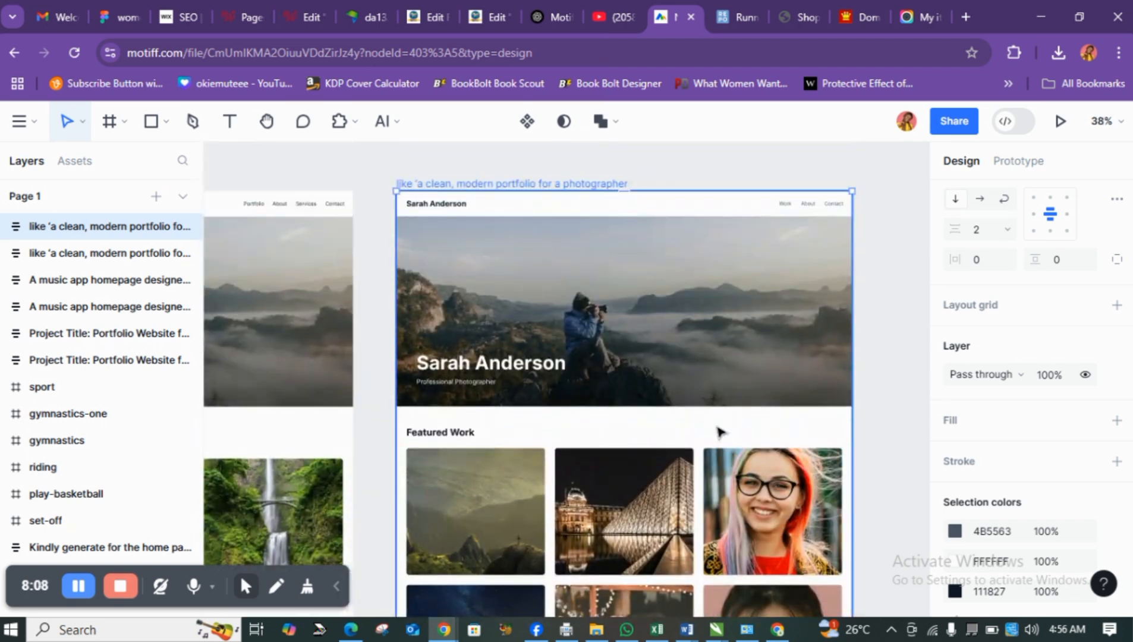
{"action": "scroll", "coordinate": [719, 428], "scroll_direction": "up", "scroll_amount": 1}
{"action": "scroll", "coordinate": [719, 428], "scroll_direction": "down", "scroll_amount": 1}
{"action": "scroll", "coordinate": [720, 431], "scroll_direction": "down", "scroll_amount": 2}
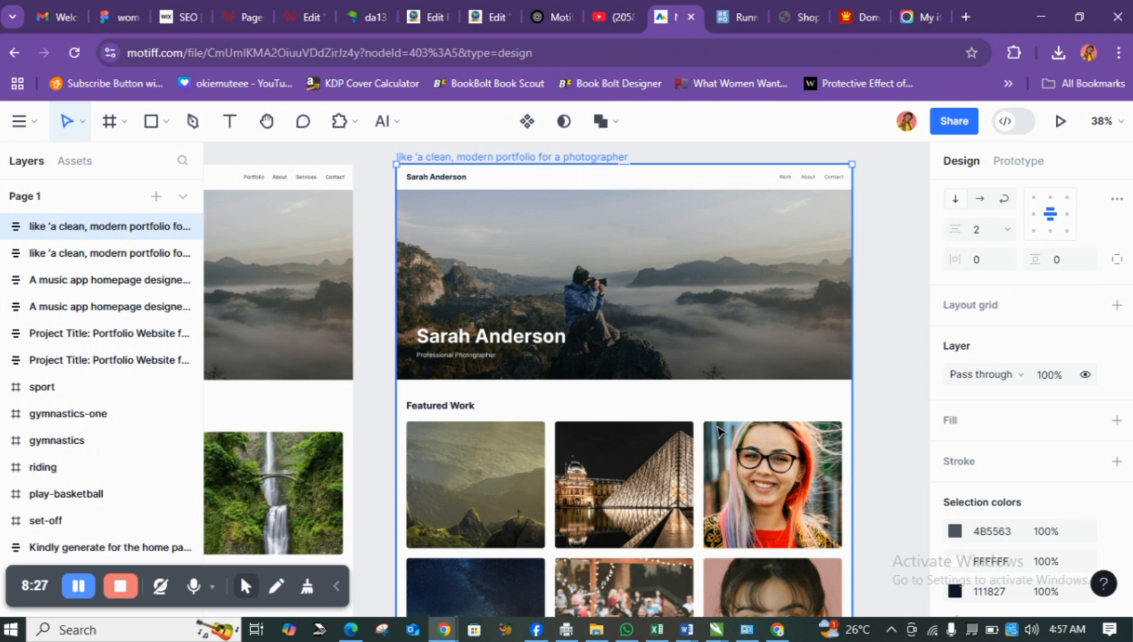
{"action": "scroll", "coordinate": [719, 431], "scroll_direction": "down", "scroll_amount": 8}
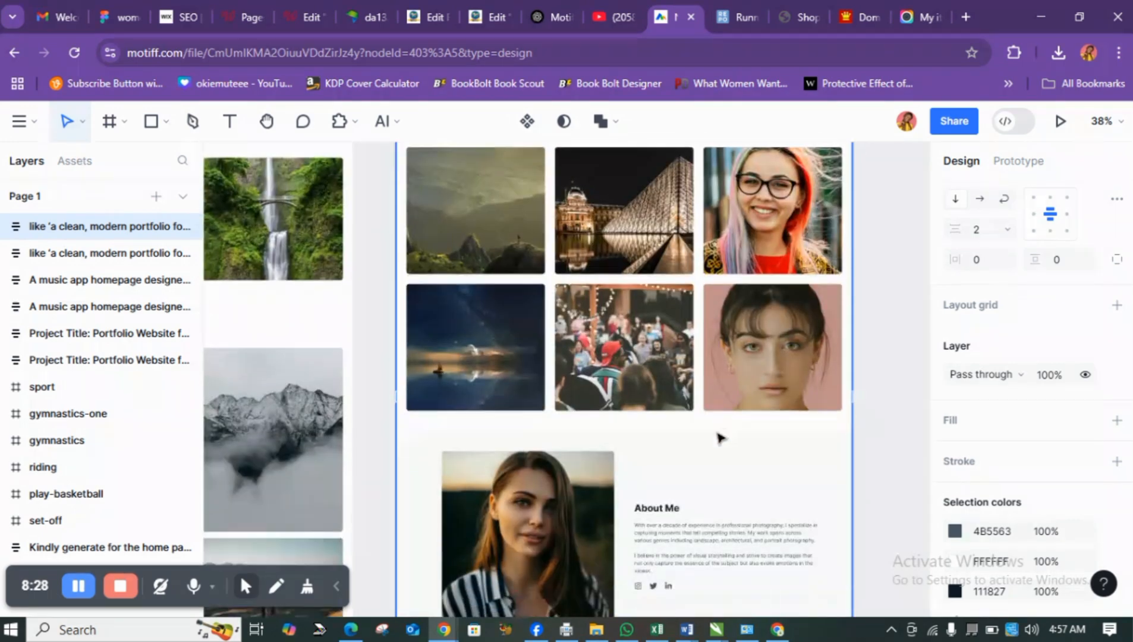
{"action": "scroll", "coordinate": [670, 321], "scroll_direction": "down", "scroll_amount": 3}
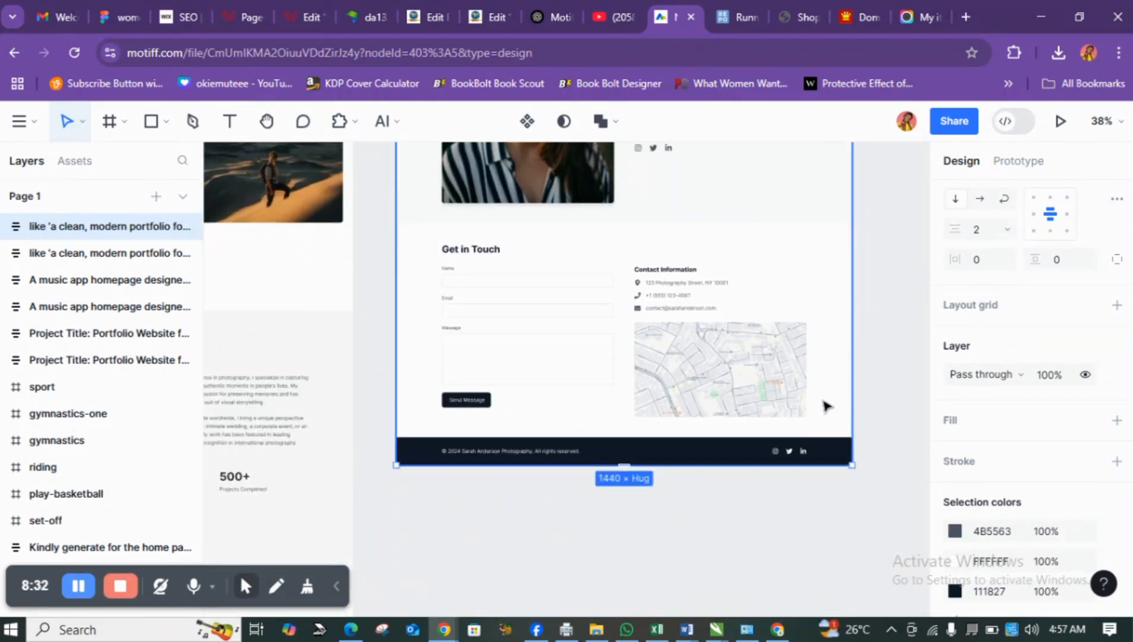
{"action": "scroll", "coordinate": [709, 412], "scroll_direction": "up", "scroll_amount": 3}
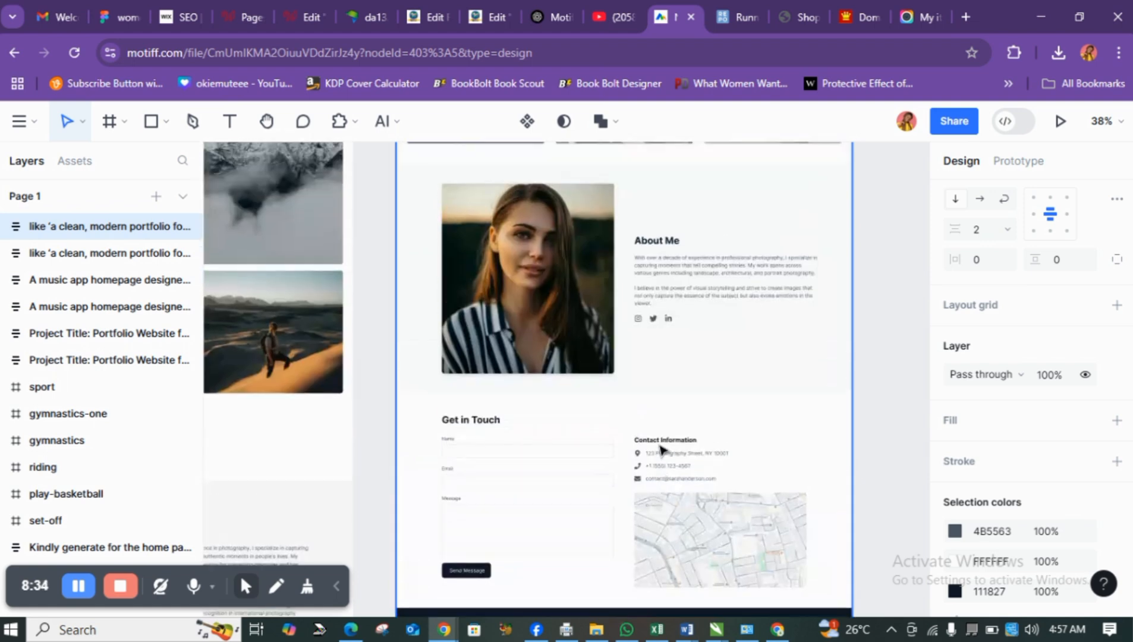
{"action": "scroll", "coordinate": [719, 369], "scroll_direction": "down", "scroll_amount": 5}
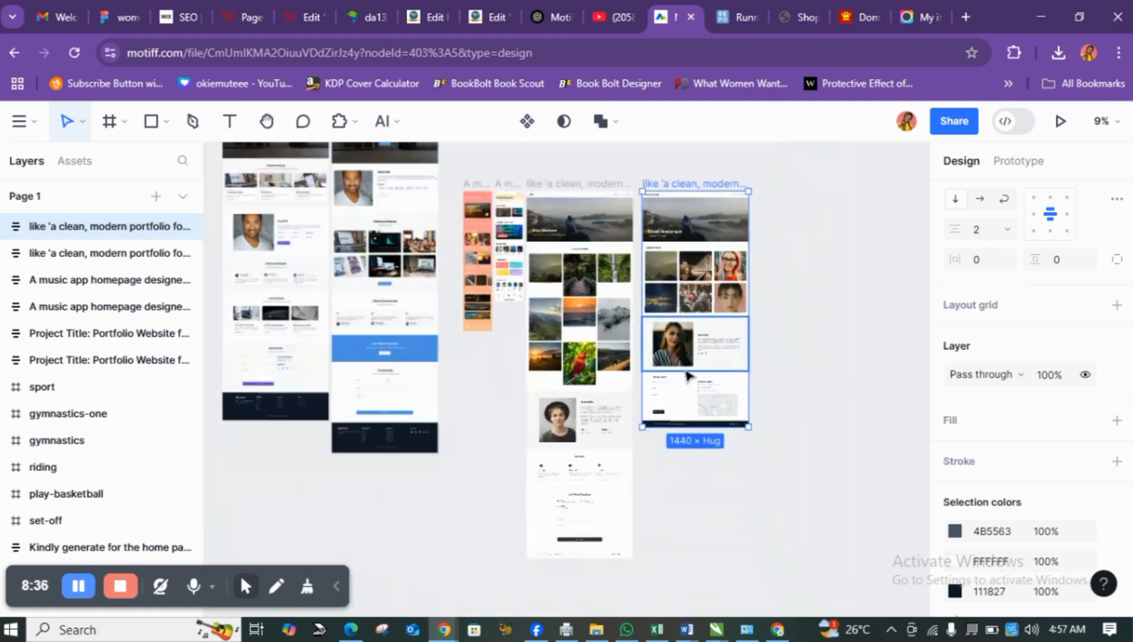